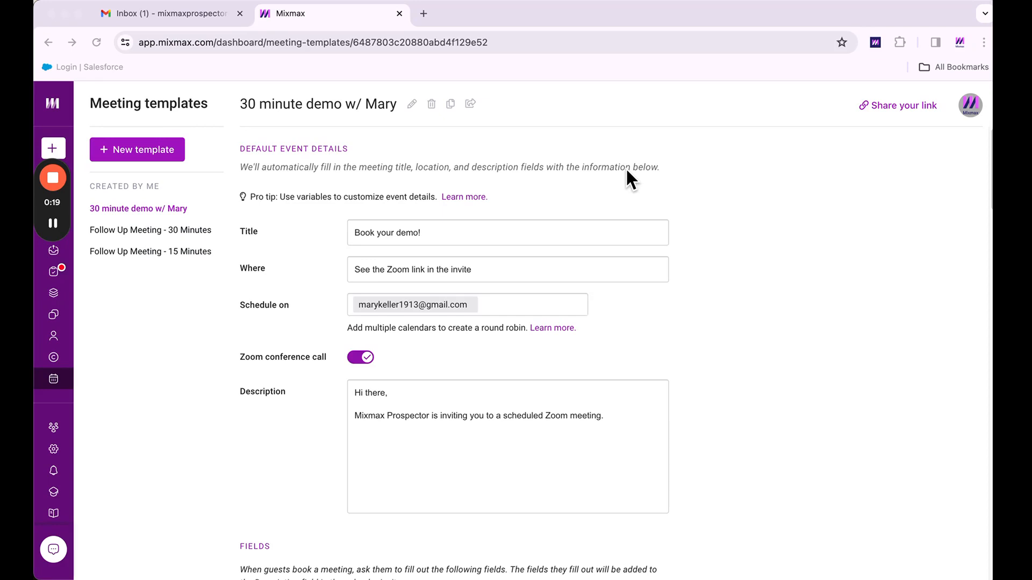
- Create a new meeting template and name it "30 minute demo w/" followed by the host's first name
left_click(169, 157)
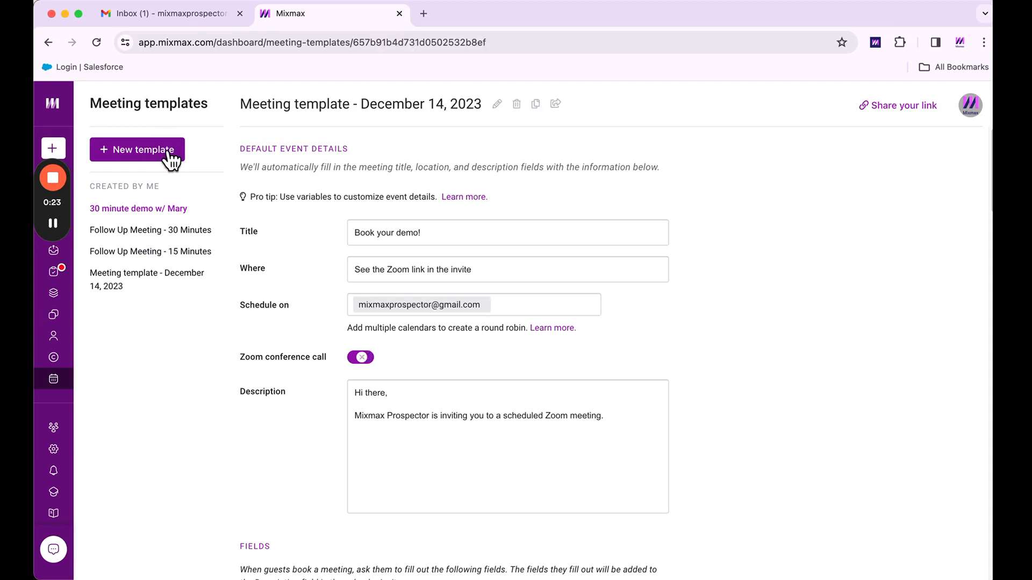
left_click(328, 97)
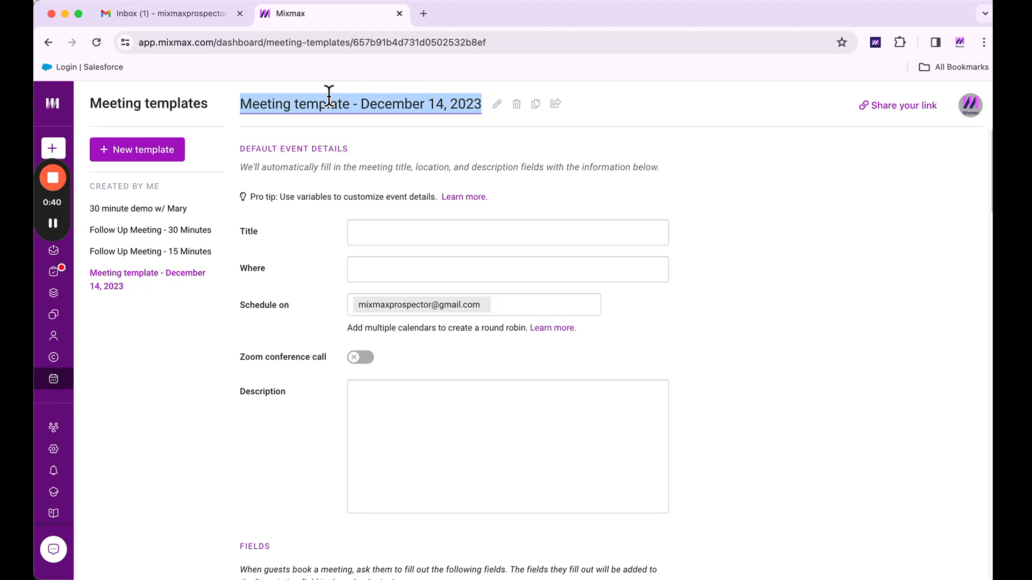
type("30 minute de")
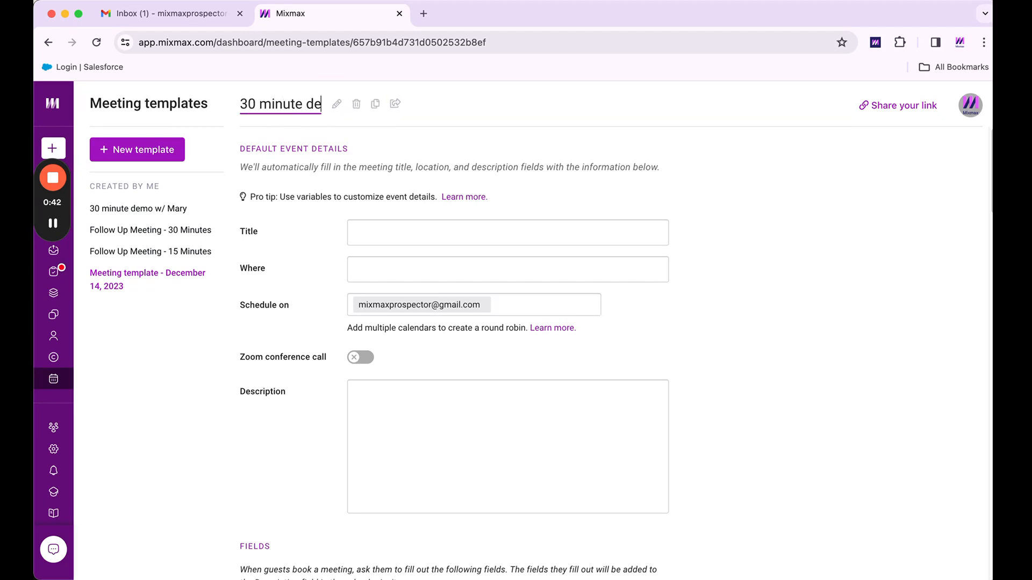
type("mo w/ Grace")
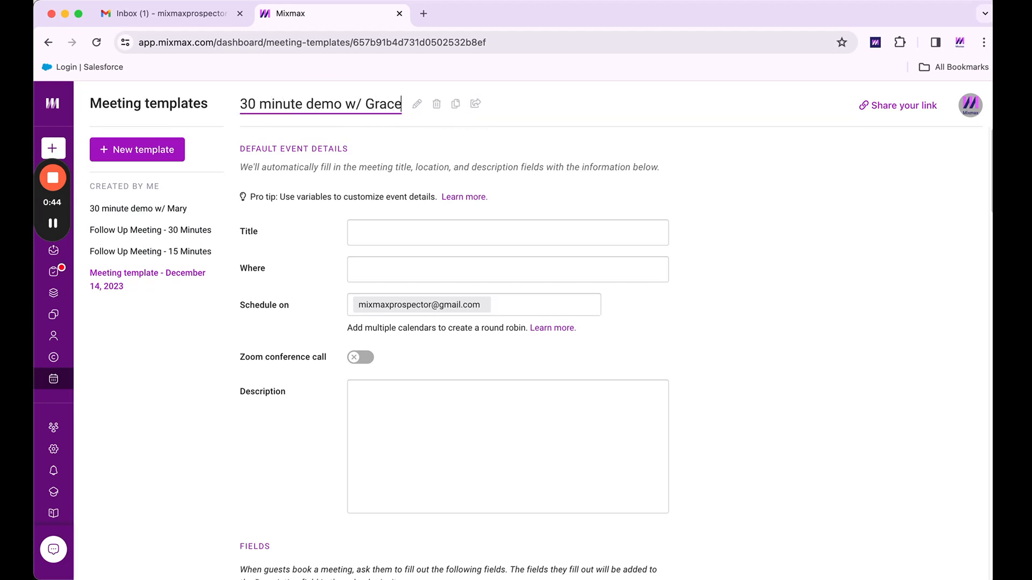
- Set the event title to the guest first name variable with fallback "Your", followed by "Mixmax Demo"
left_click(449, 230)
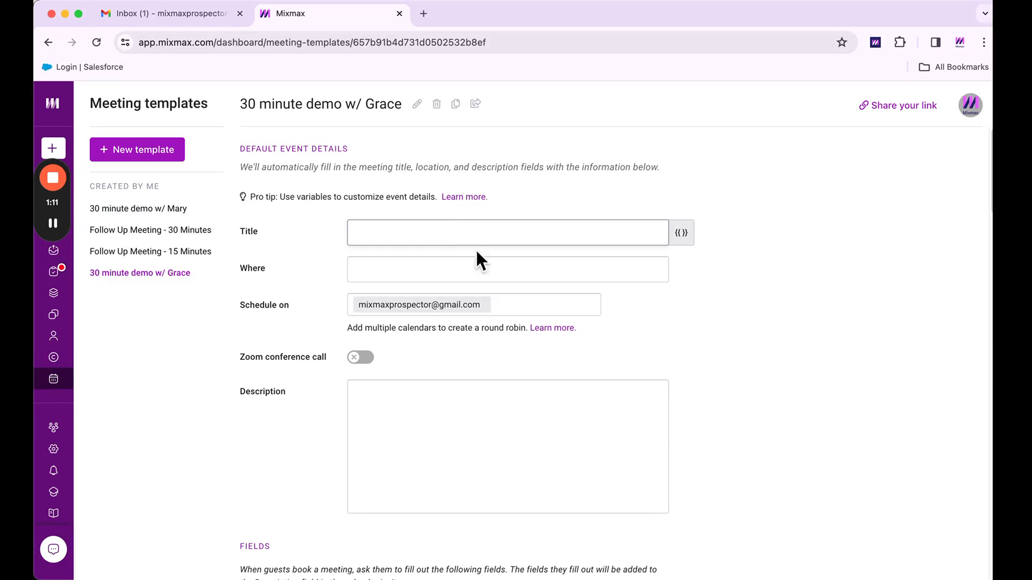
left_click(685, 237)
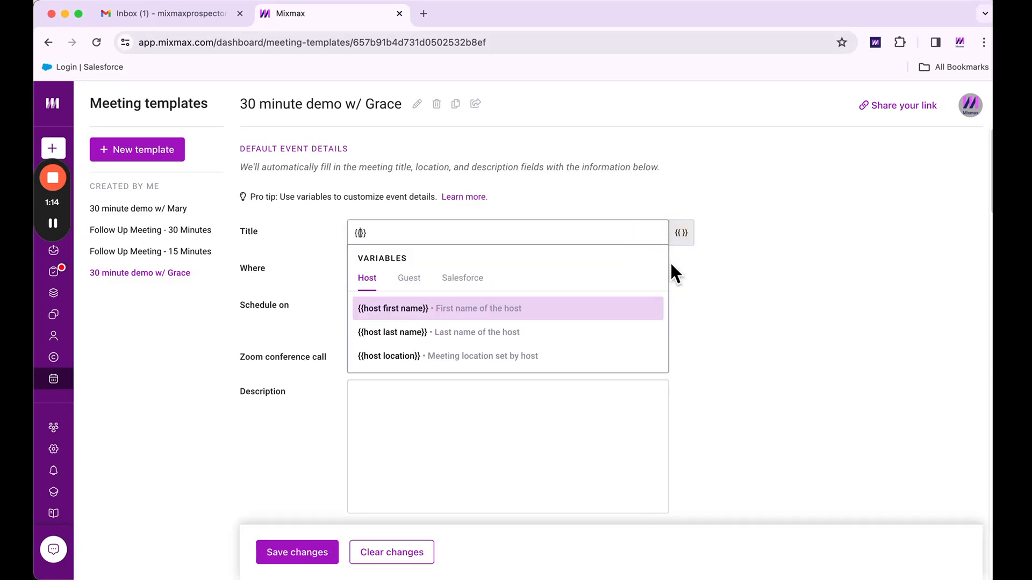
left_click(417, 280)
left_click(458, 311)
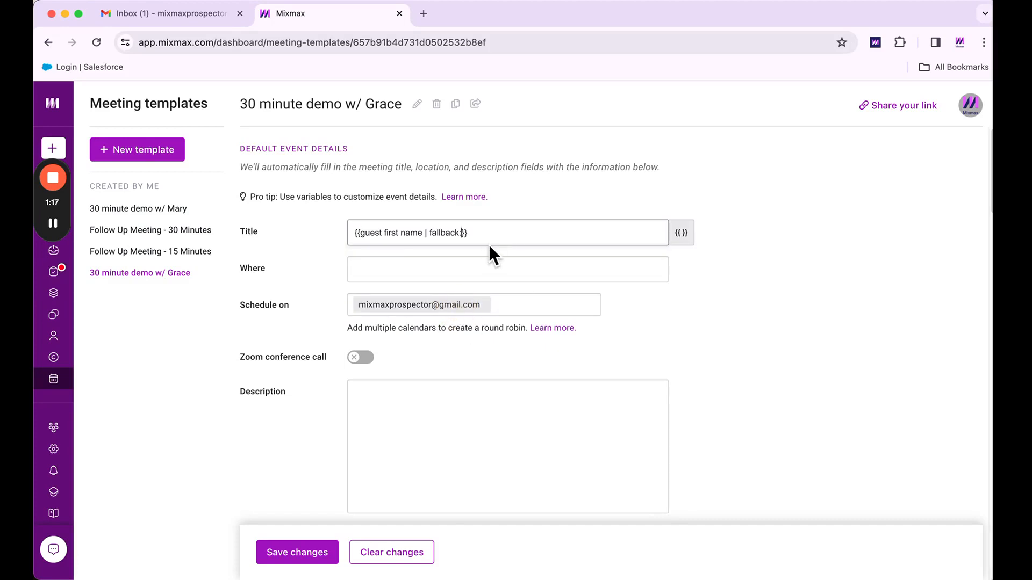
type("Your")
left_click(513, 239)
type("Mixmax Demo")
- Enable the Zoom conference call for the template's default event details
left_click(418, 268)
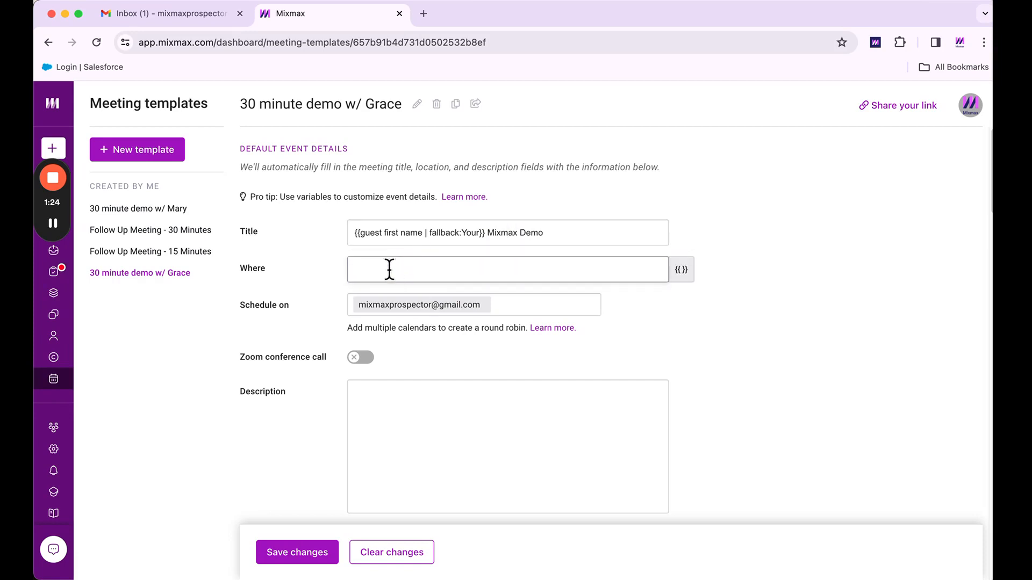
left_click(361, 357)
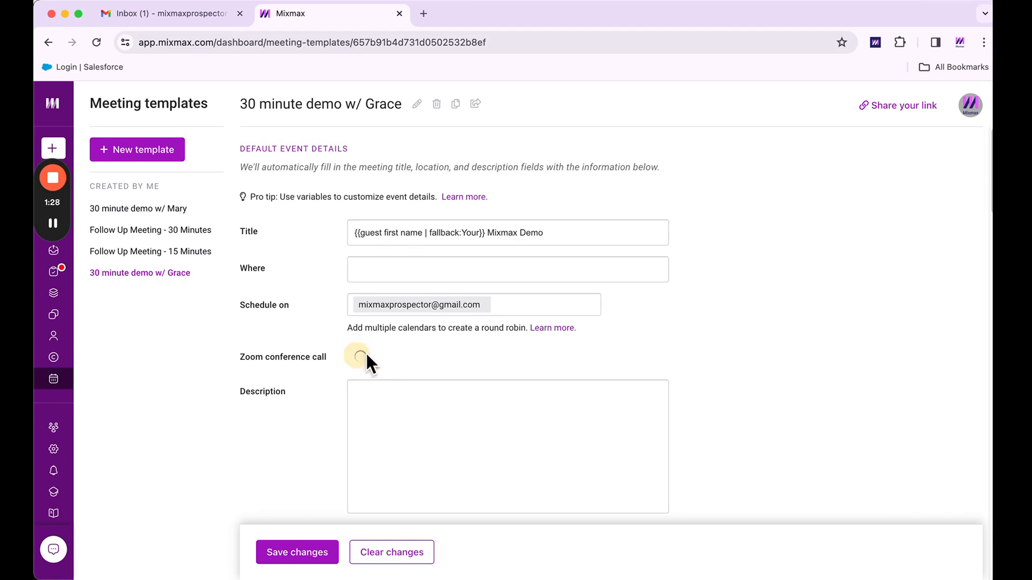
scroll(324, 371, "down", 2)
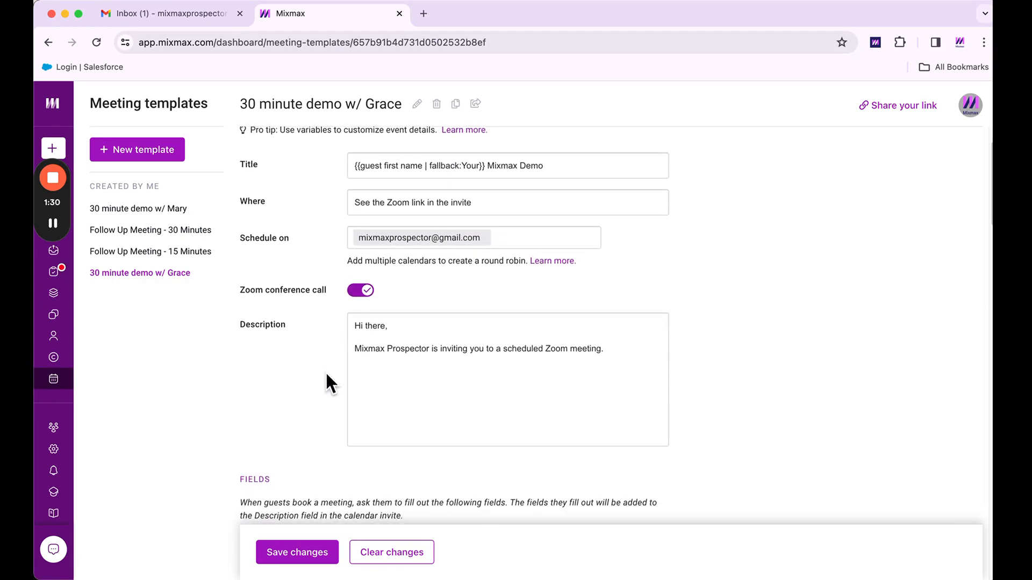
- Add a custom guest field labelled "Best number to reach you?" and make it required
scroll(330, 376, "down", 3)
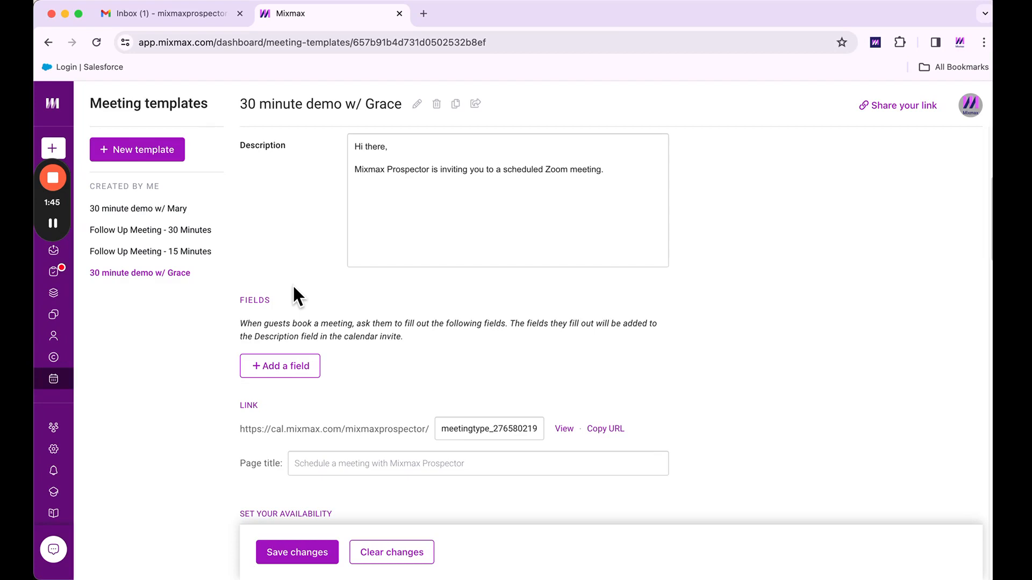
left_click(284, 368)
left_click_drag(315, 384, 251, 384)
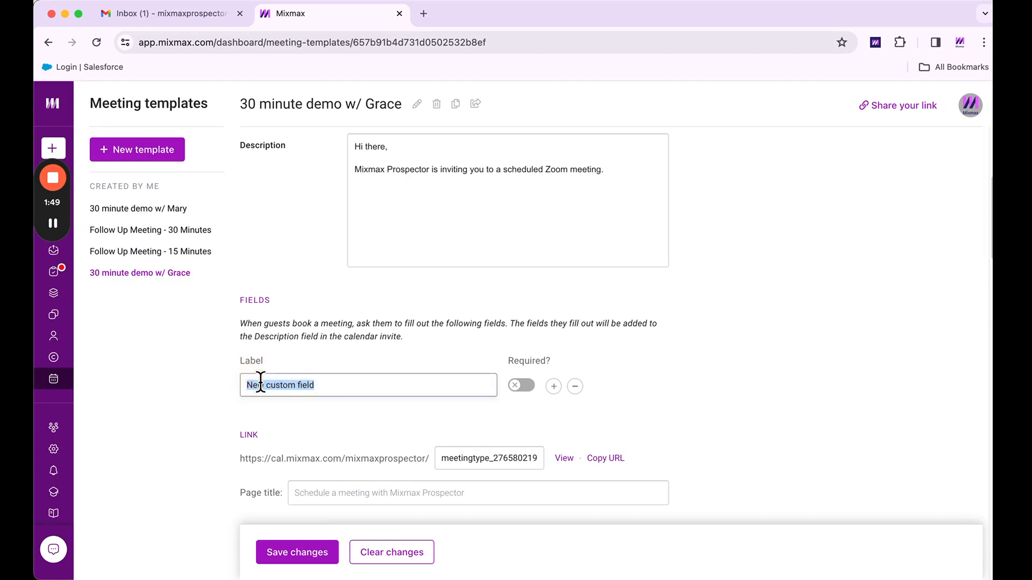
type("Best number to reach you?")
left_click(526, 391)
- Set the start of the availability date range to 0 weekdays from now
scroll(439, 410, "down", 4)
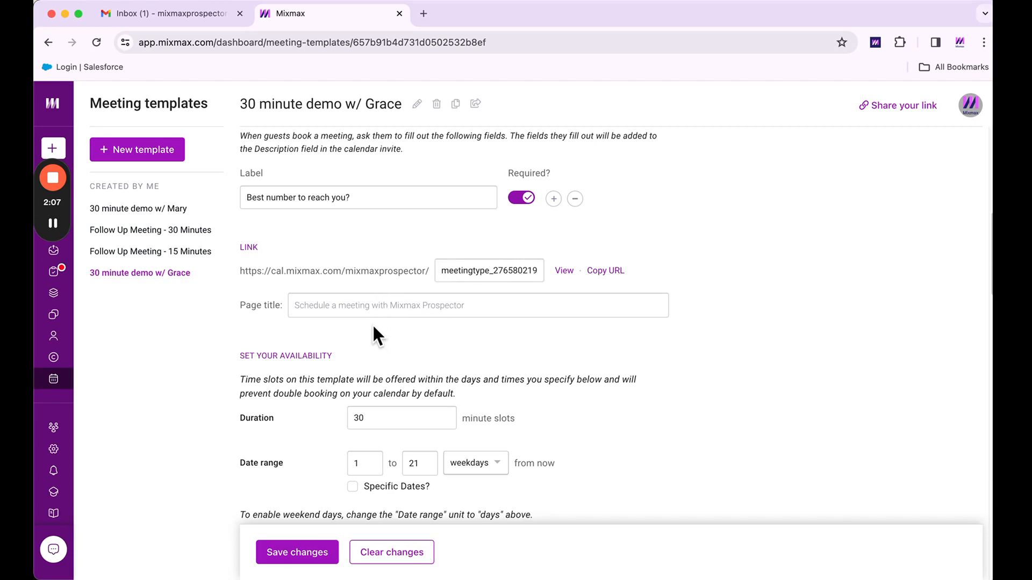
scroll(373, 327, "down", 3)
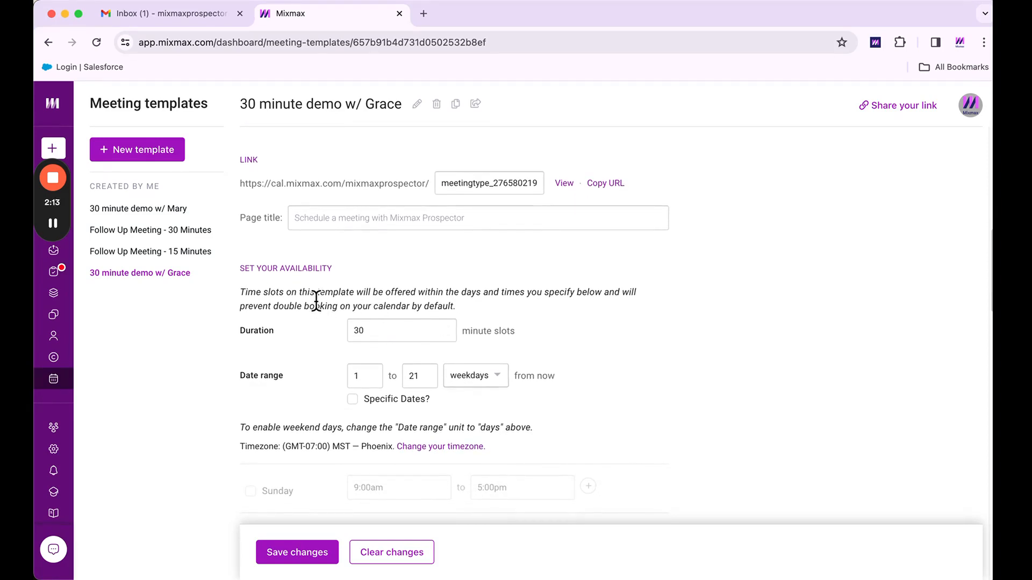
left_click(361, 378)
key("BackSpace")
type("0")
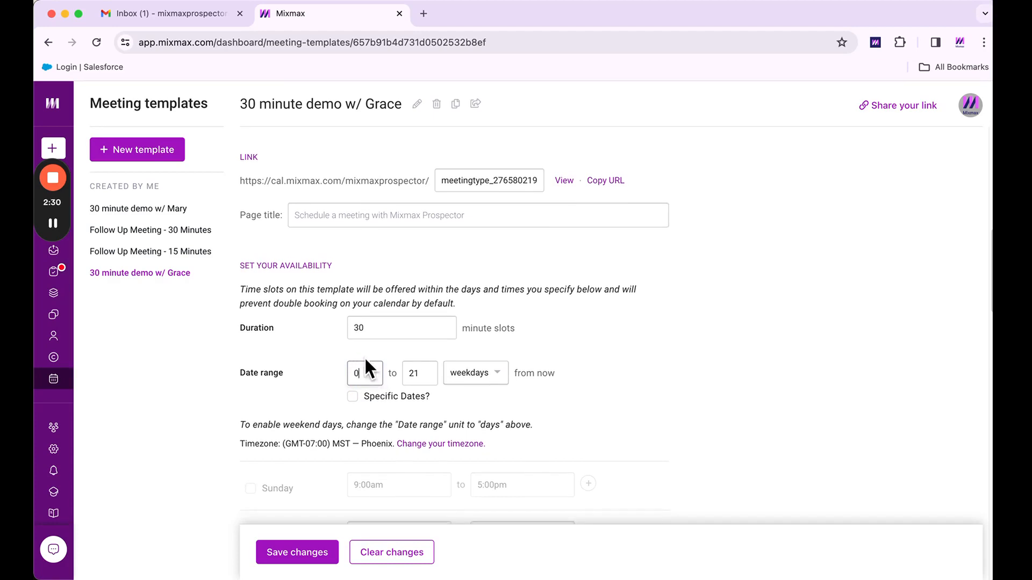
- Offer available slots every 15 minutes and set the buffer time between events to 15 minutes
scroll(363, 356, "down", 3)
scroll(358, 357, "down", 1)
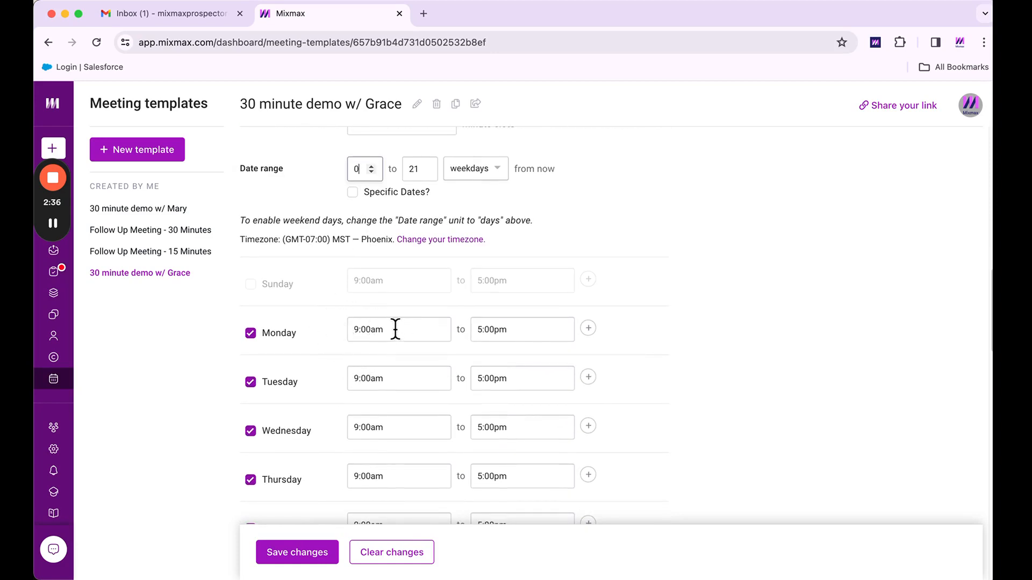
scroll(395, 329, "down", 1)
scroll(393, 328, "down", 1)
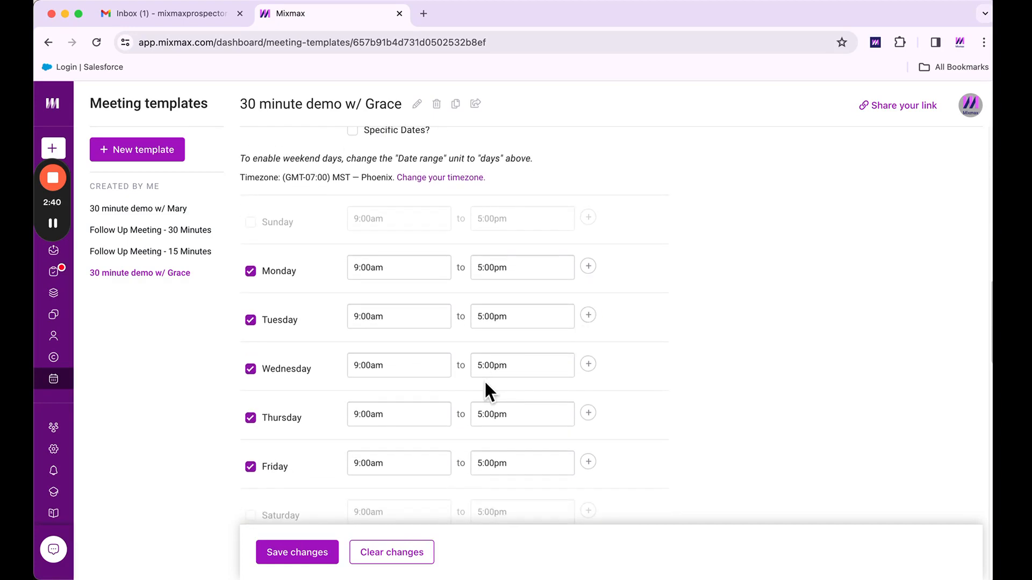
scroll(488, 390, "down", 1)
scroll(484, 383, "down", 5)
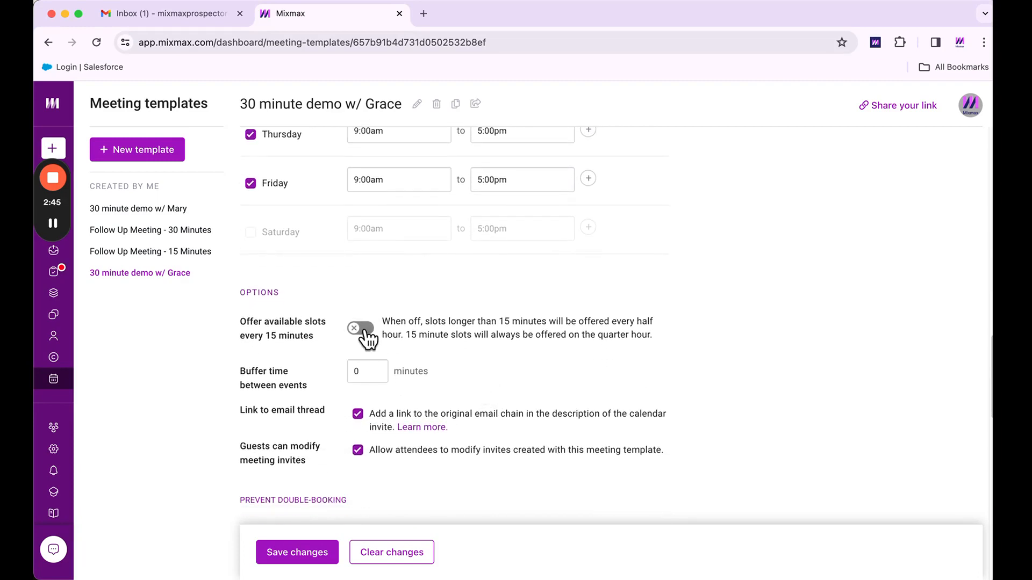
left_click(359, 329)
left_click(366, 371)
type("15")
- Find the colleague by first name and add them as an automatically invited default guest
scroll(353, 400, "down", 5)
scroll(353, 403, "down", 5)
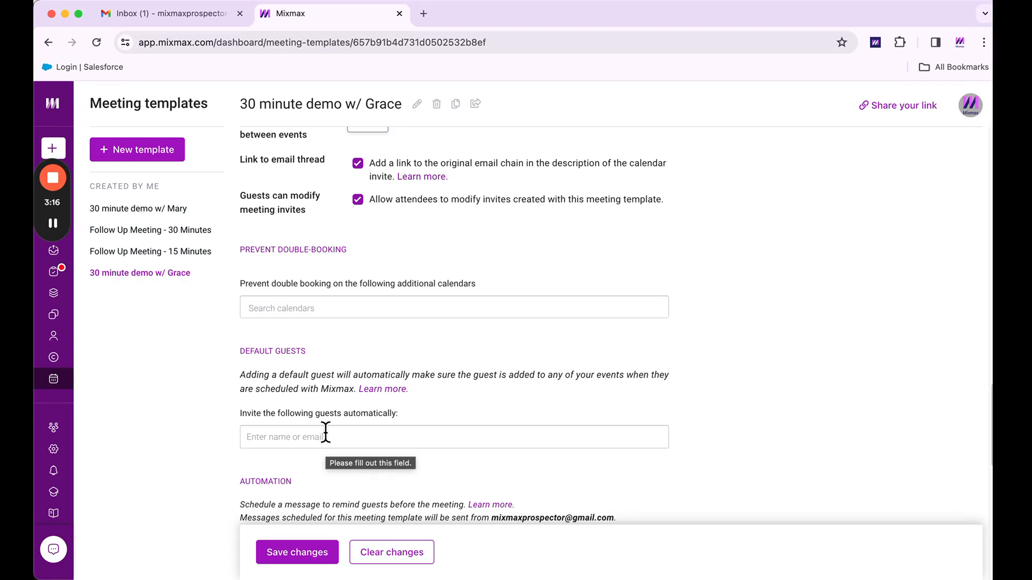
left_click(325, 435)
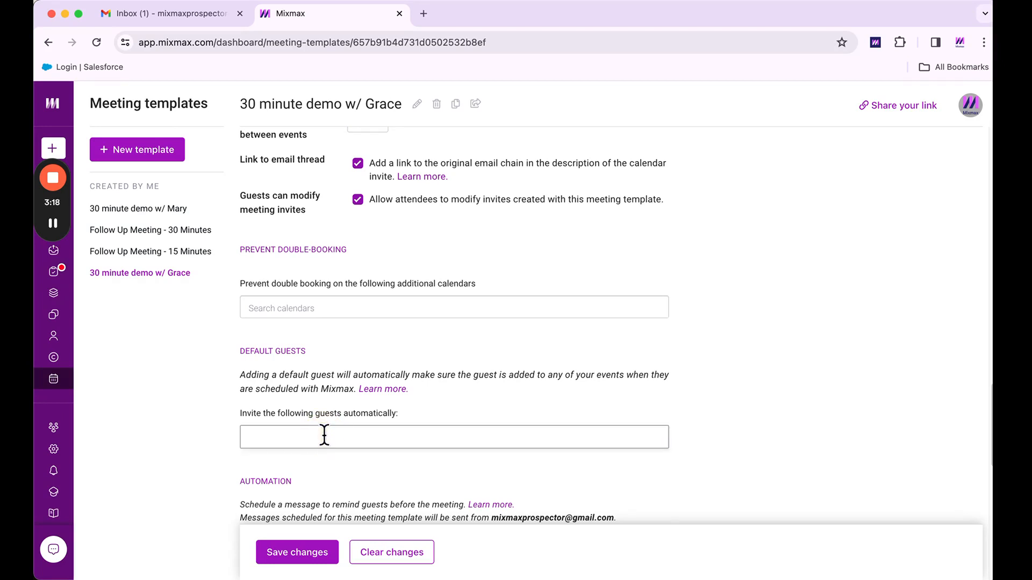
type("gra")
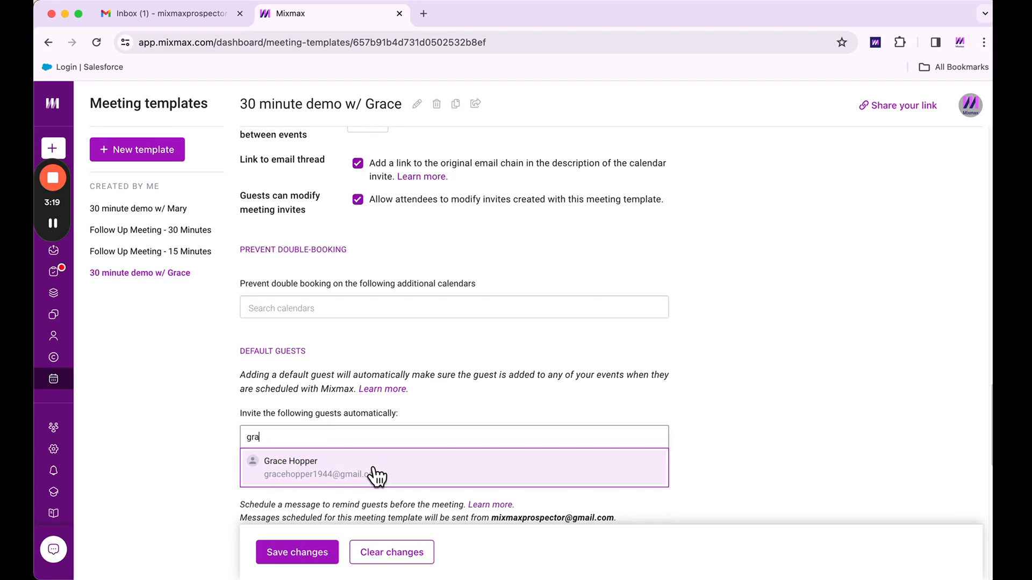
left_click(375, 468)
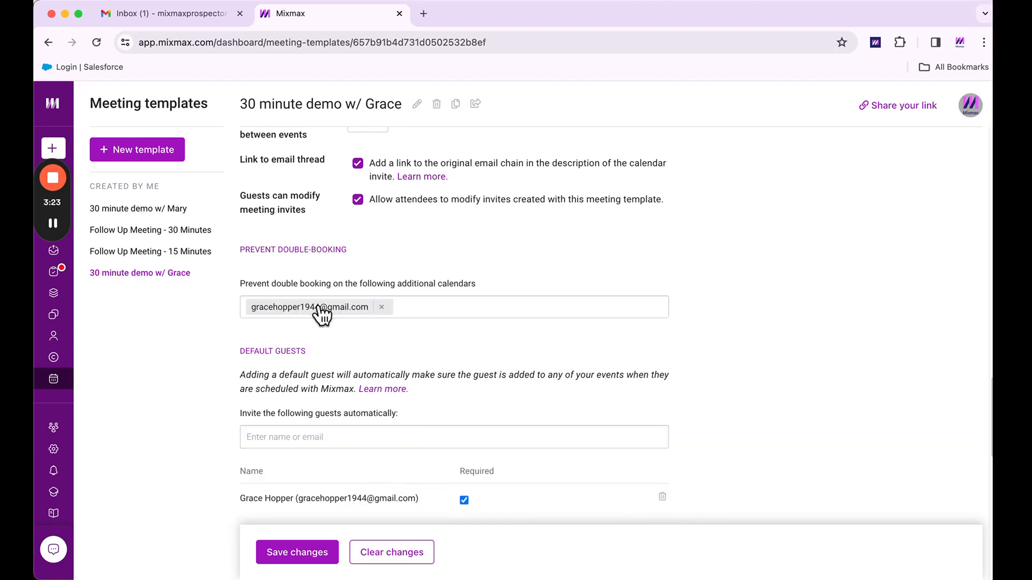
- Turn on the scheduled reminder message for confirmed meetings in the template's automation settings
scroll(376, 346, "down", 5)
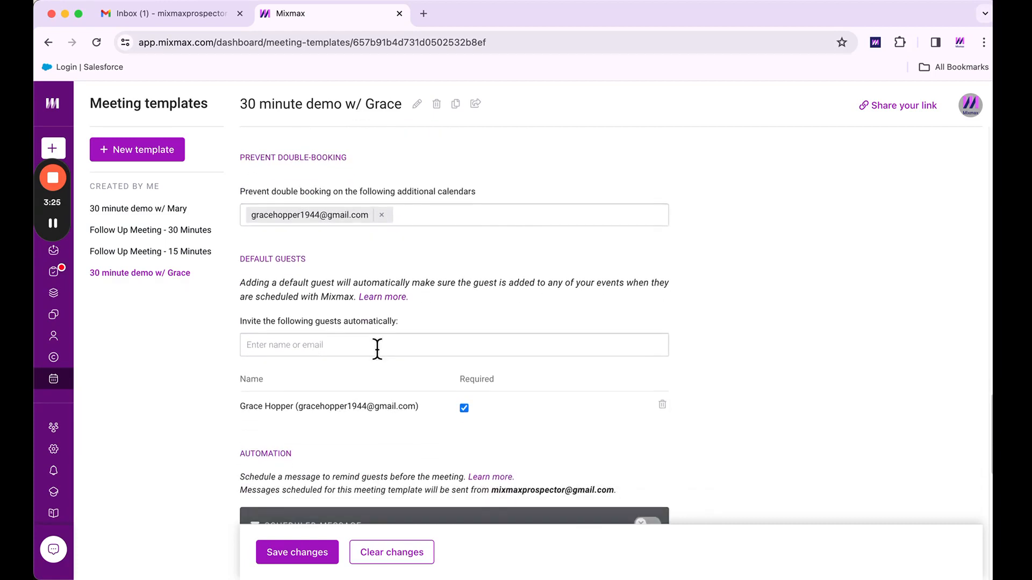
scroll(378, 348, "down", 2)
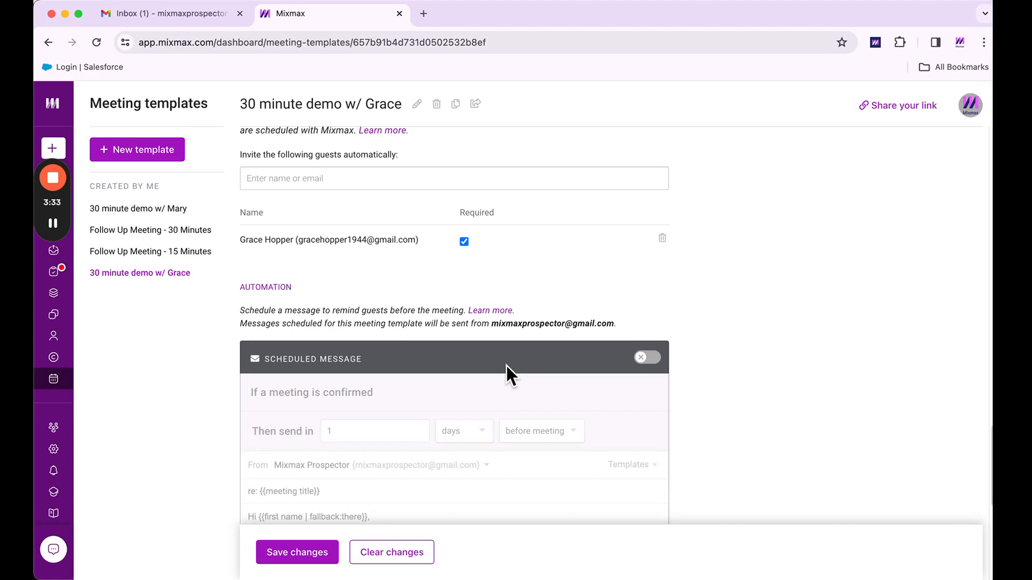
left_click(652, 359)
scroll(554, 364, "down", 1)
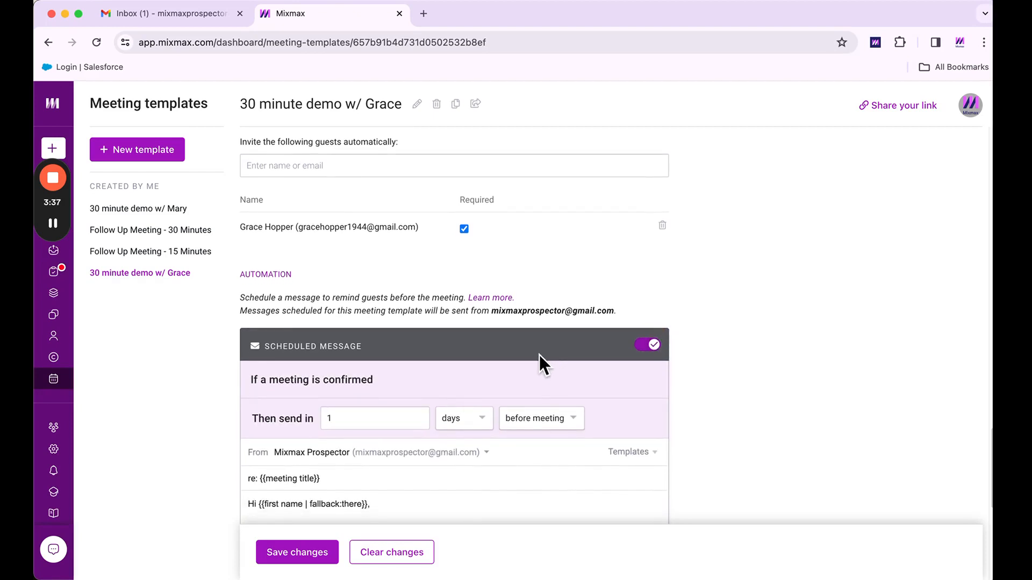
- Set the scheduled reminder to be sent 30 minutes before the meeting
scroll(520, 363, "down", 2)
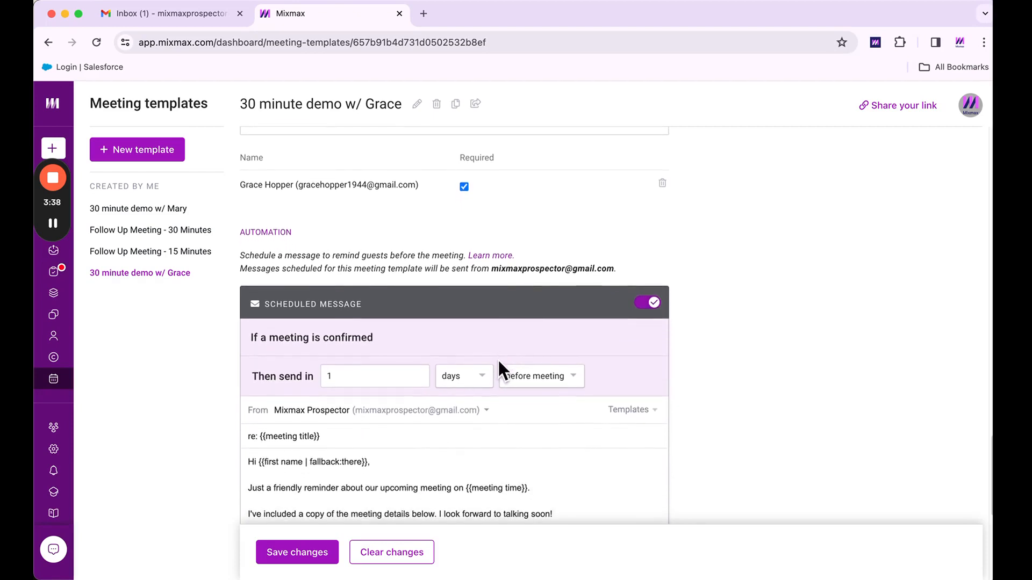
left_click(352, 376)
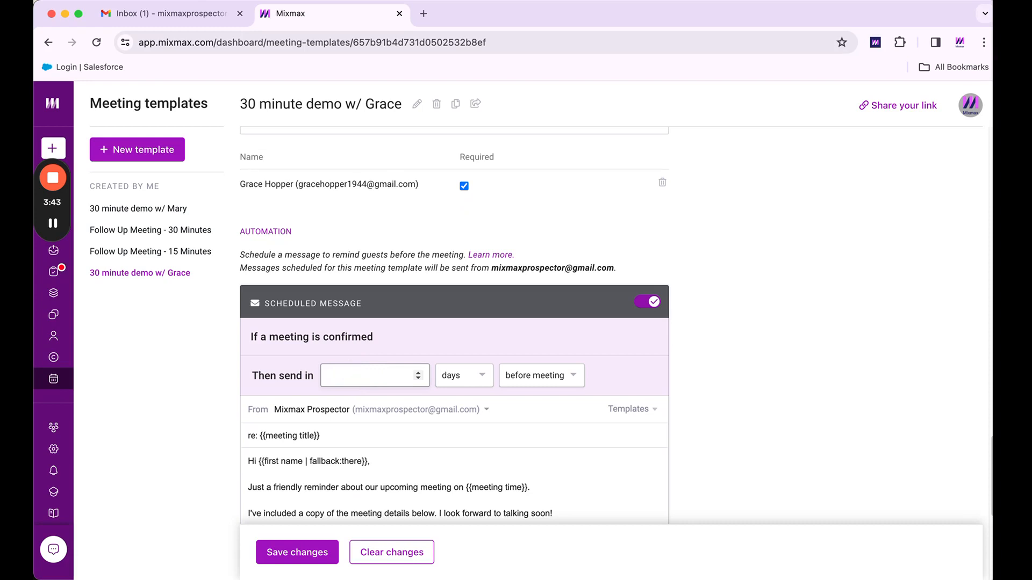
key("BackSpace")
type("30")
left_click(476, 381)
left_click(464, 348)
- Save the meeting template changes and the scheduled reminder message
scroll(486, 376, "down", 3)
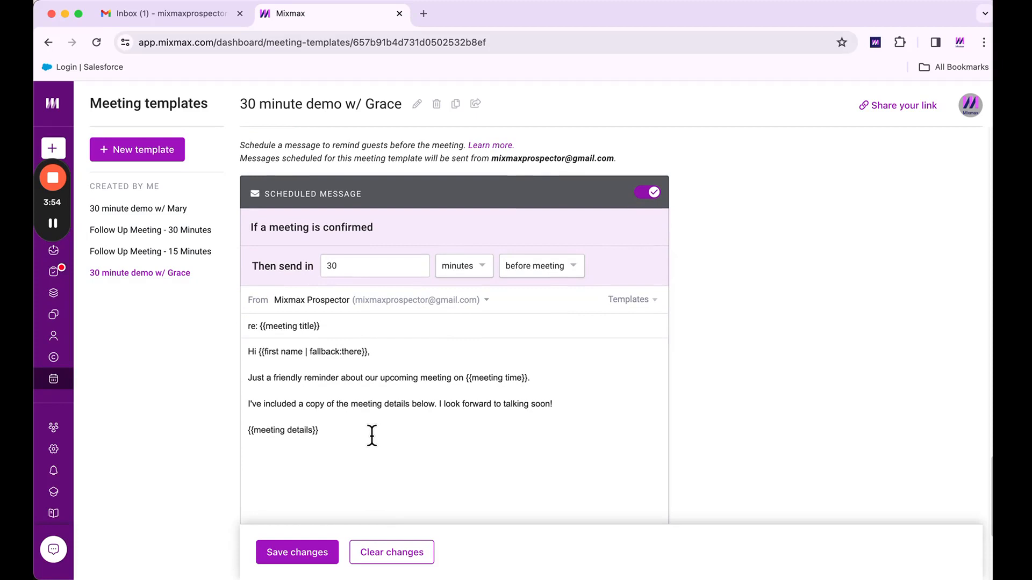
left_click(304, 554)
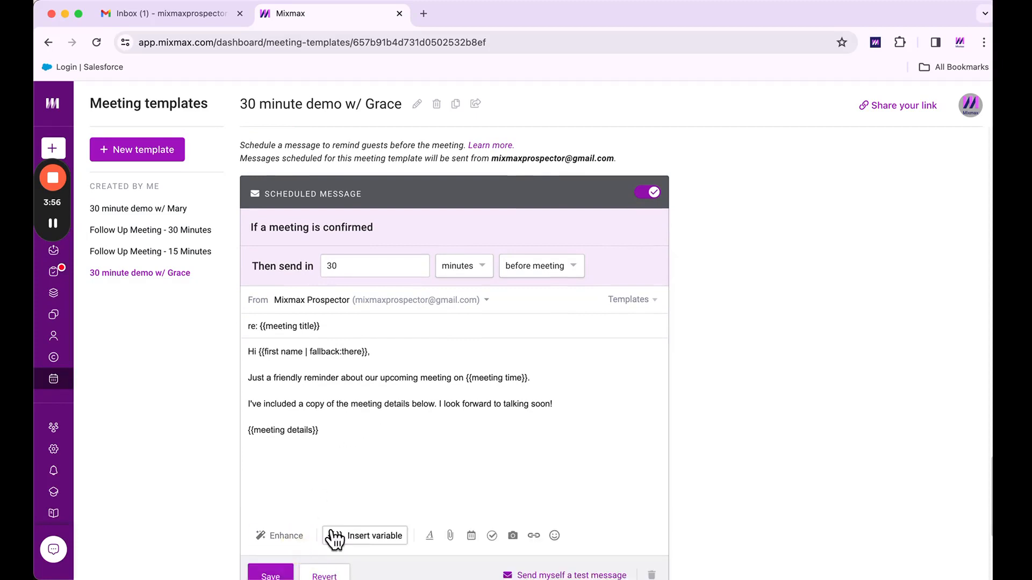
left_click(270, 574)
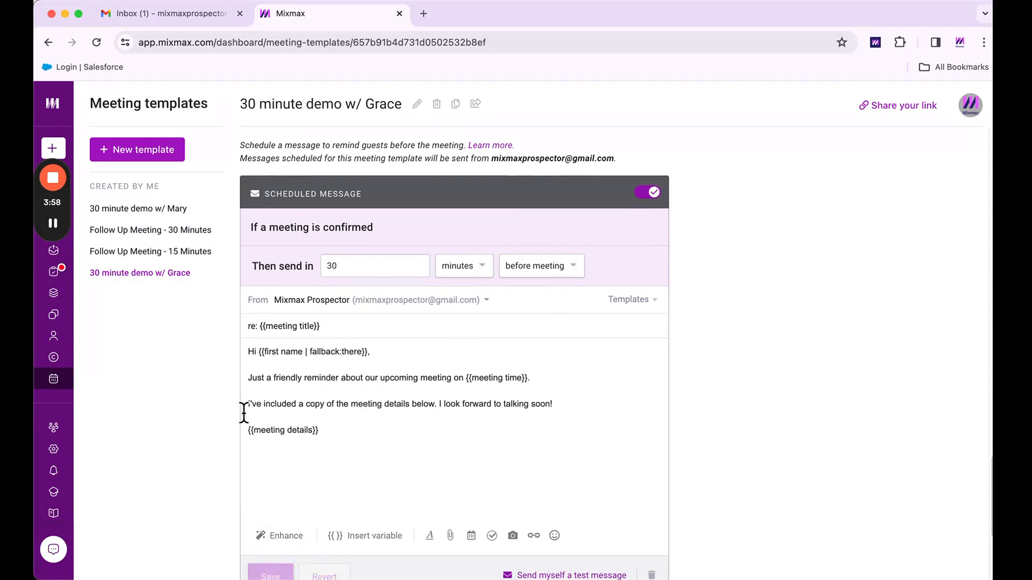